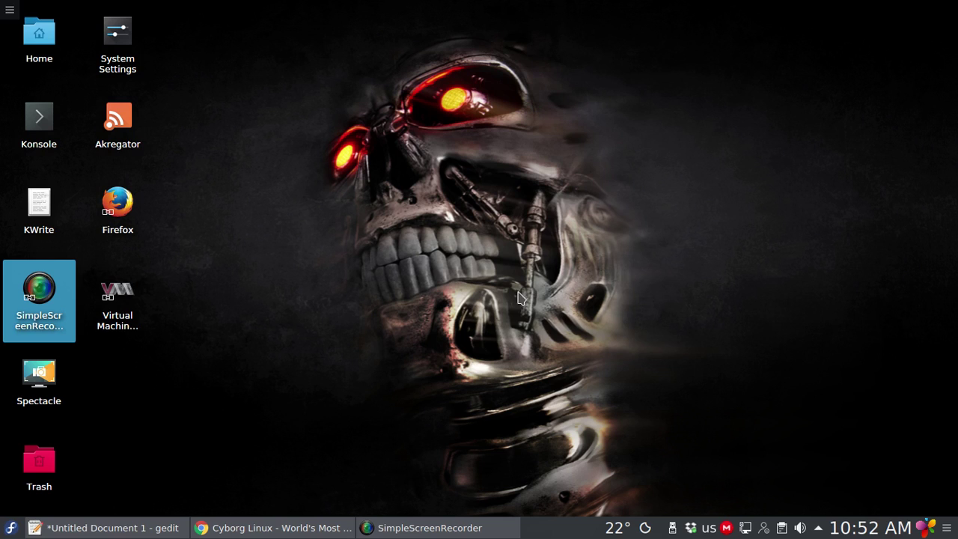
Switch to Chrome and look over the Cyborg Linux home page, including its feature and team sections, ending back at its beginning
{"action": "left_click", "coordinate": [338, 469]}
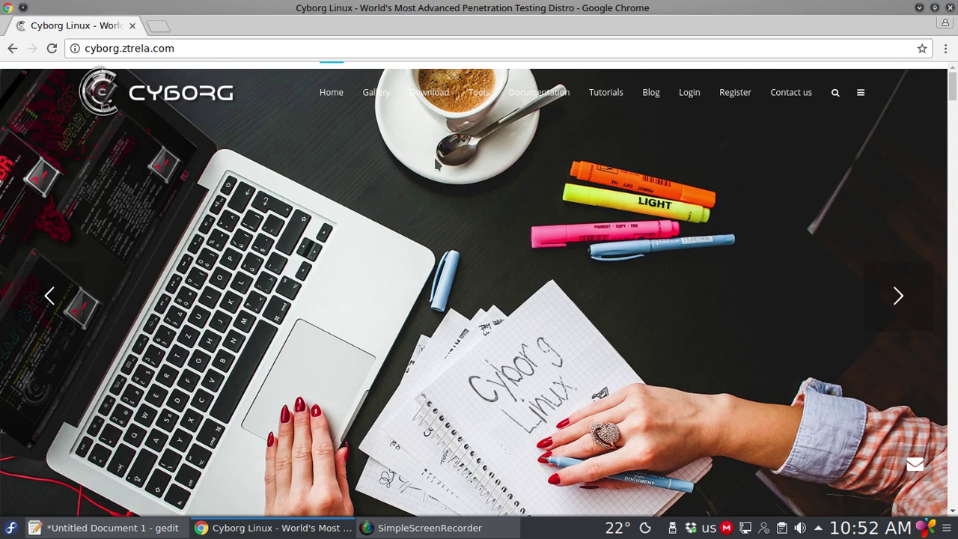
{"action": "scroll", "coordinate": [394, 158], "scroll_direction": "down", "scroll_amount": 3}
{"action": "scroll", "coordinate": [393, 169], "scroll_direction": "down", "scroll_amount": 12}
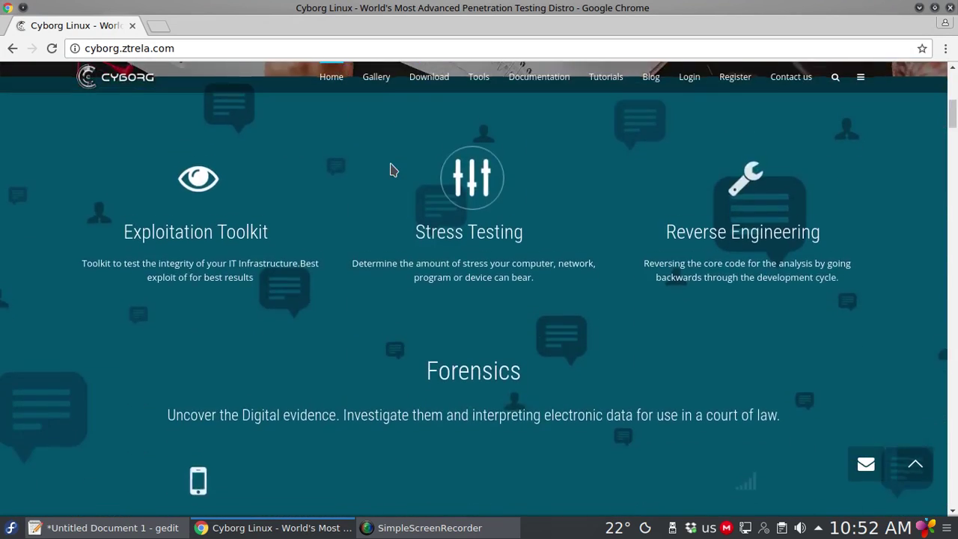
{"action": "scroll", "coordinate": [389, 168], "scroll_direction": "down", "scroll_amount": 15}
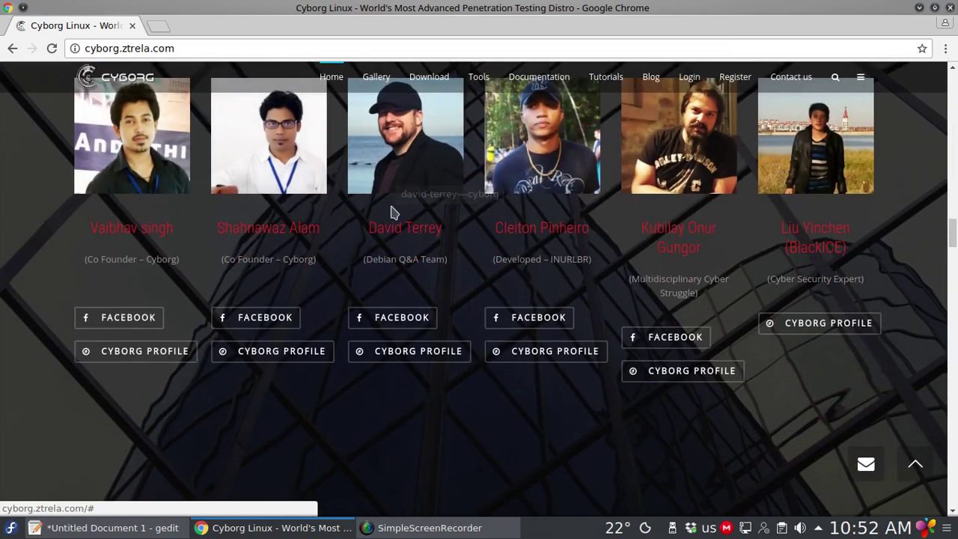
{"action": "scroll", "coordinate": [390, 179], "scroll_direction": "up", "scroll_amount": 1}
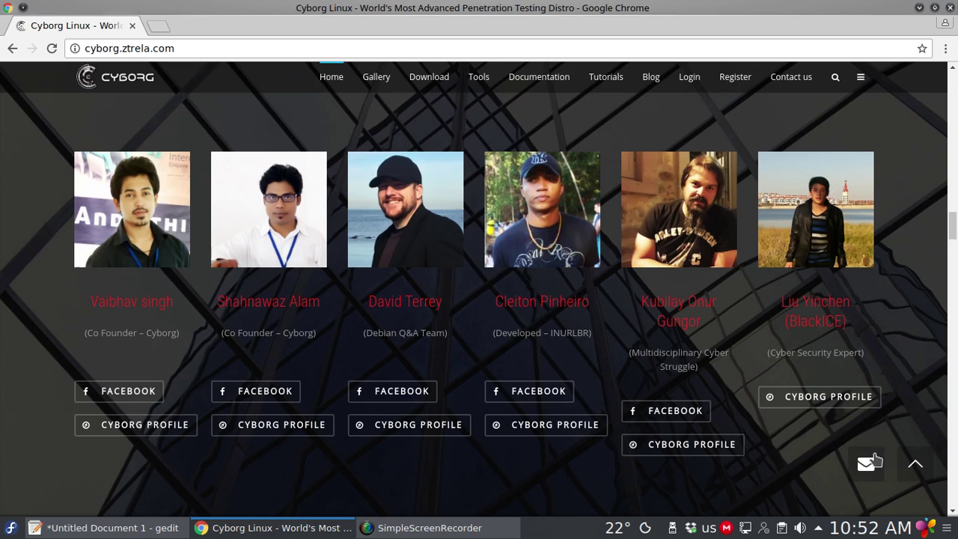
{"action": "left_click", "coordinate": [916, 464]}
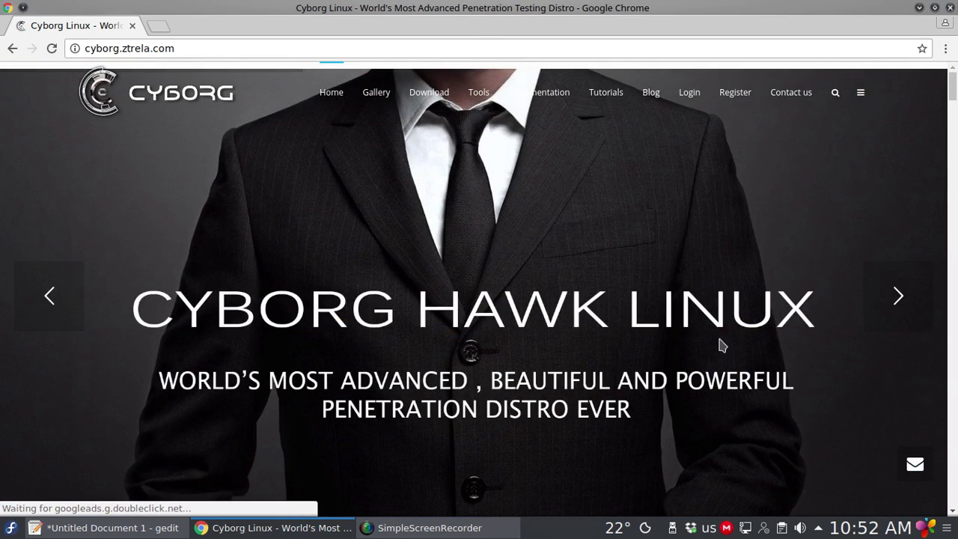
Open the site's Download page and view the Cyborg Essentials page in a new browser tab
{"action": "left_click", "coordinate": [423, 101]}
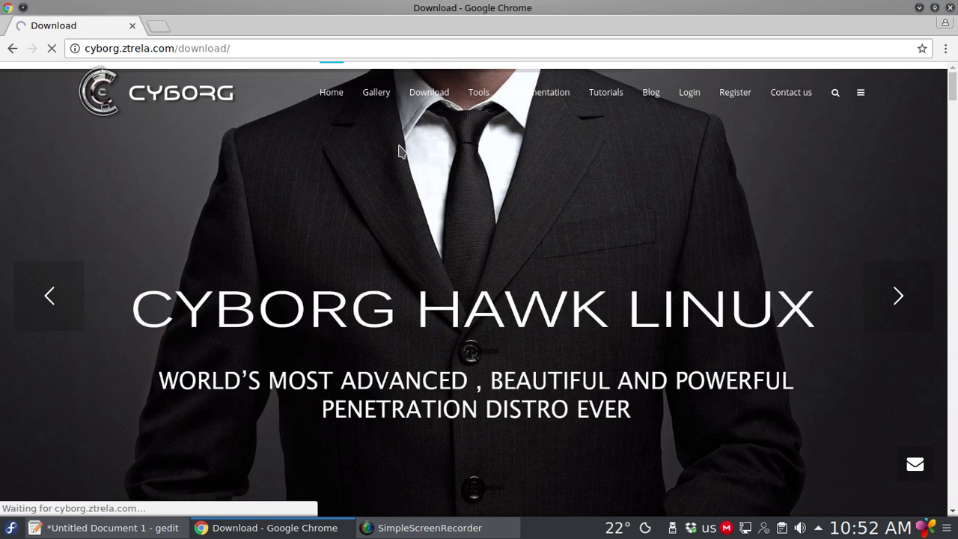
{"action": "scroll", "coordinate": [322, 203], "scroll_direction": "down", "scroll_amount": 1}
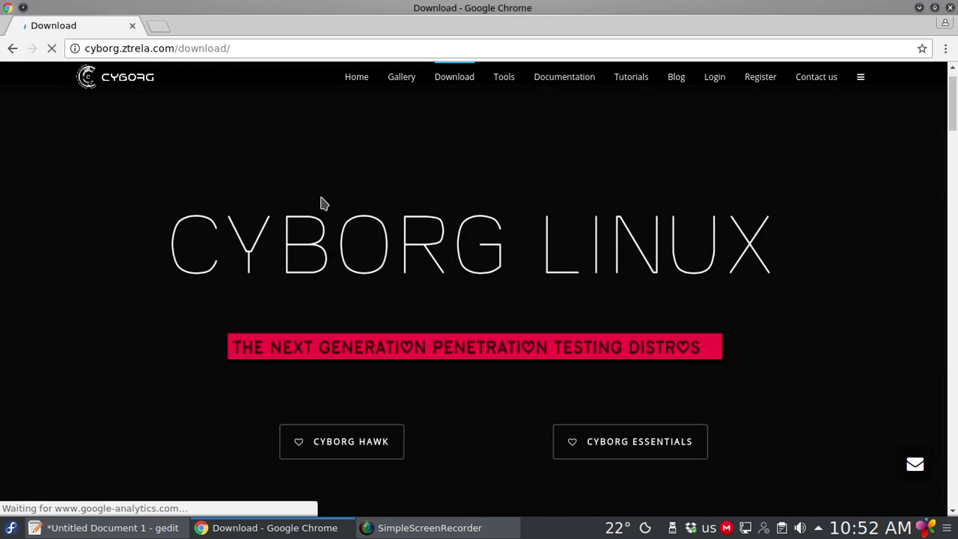
{"action": "scroll", "coordinate": [244, 187], "scroll_direction": "down", "scroll_amount": 1}
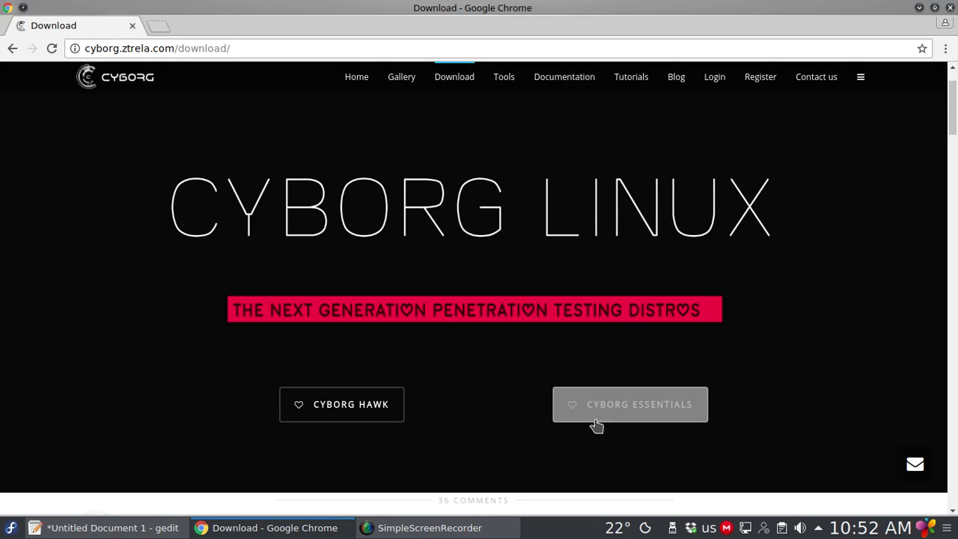
{"action": "right_click", "coordinate": [640, 408]}
{"action": "left_click", "coordinate": [675, 295]}
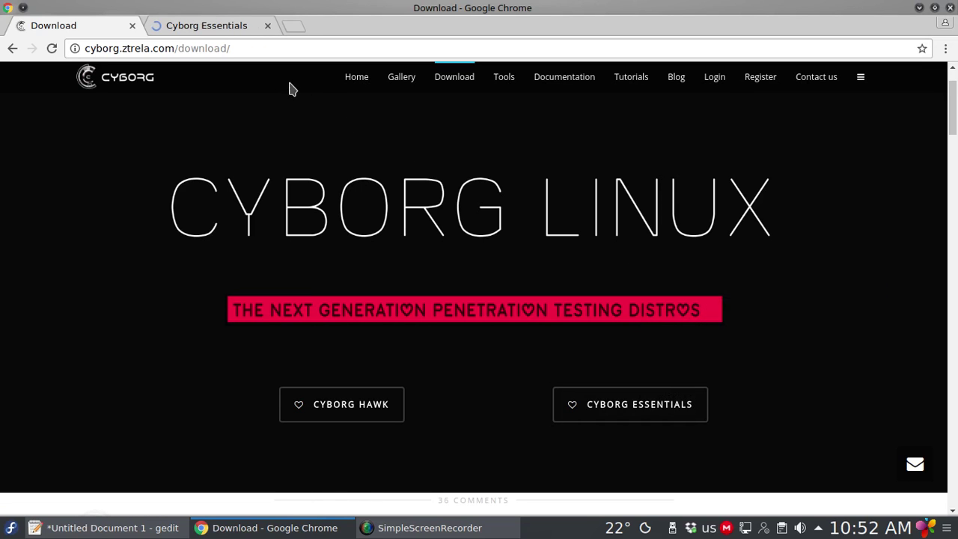
{"action": "left_click", "coordinate": [210, 30]}
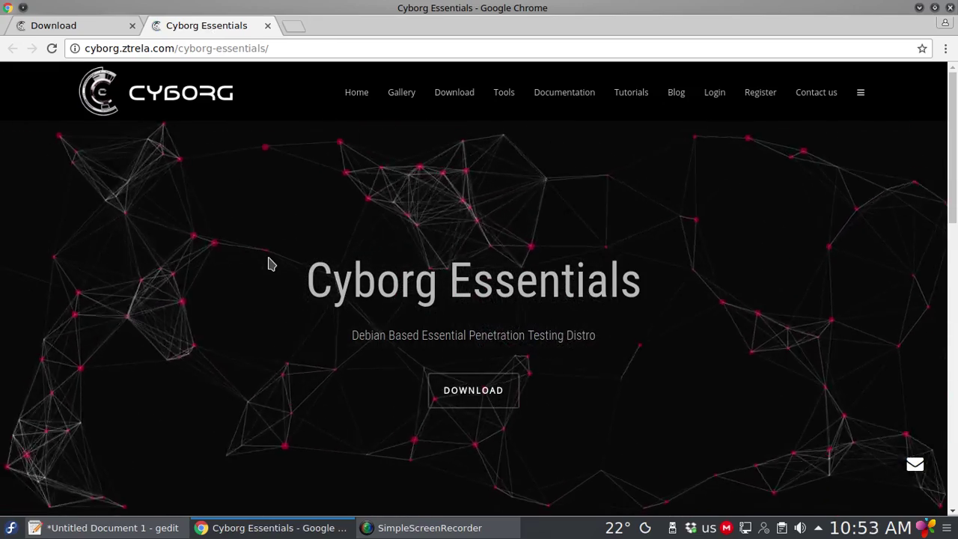
Examine the Cyborg Essentials page for its available version, download link and default login details
{"action": "scroll", "coordinate": [268, 262], "scroll_direction": "down", "scroll_amount": 4}
{"action": "scroll", "coordinate": [268, 258], "scroll_direction": "down", "scroll_amount": 8}
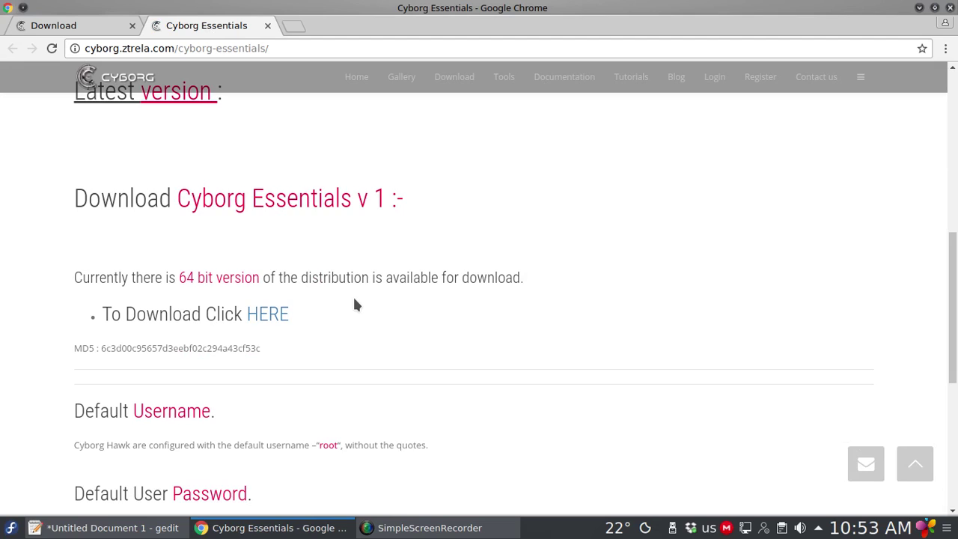
{"action": "scroll", "coordinate": [355, 304], "scroll_direction": "down", "scroll_amount": 1}
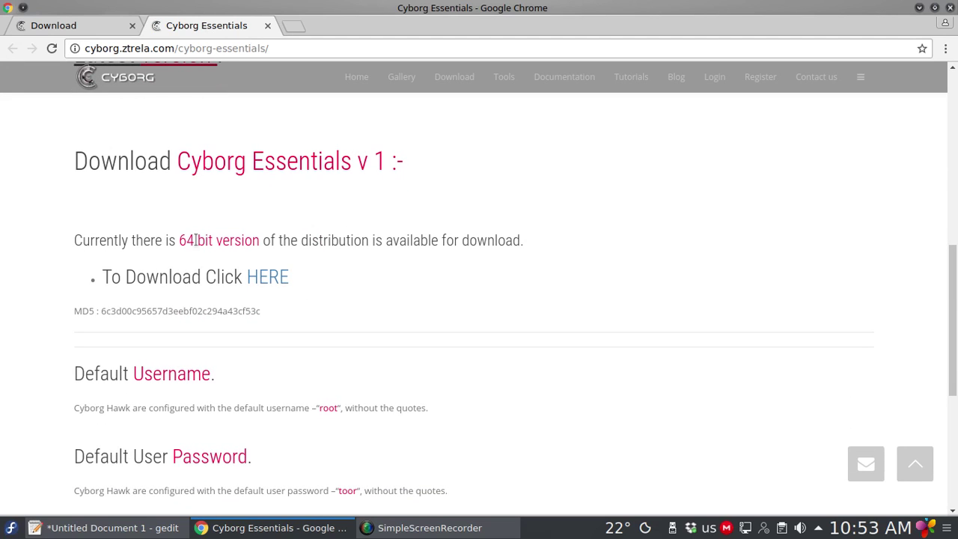
{"action": "scroll", "coordinate": [253, 258], "scroll_direction": "down", "scroll_amount": 2}
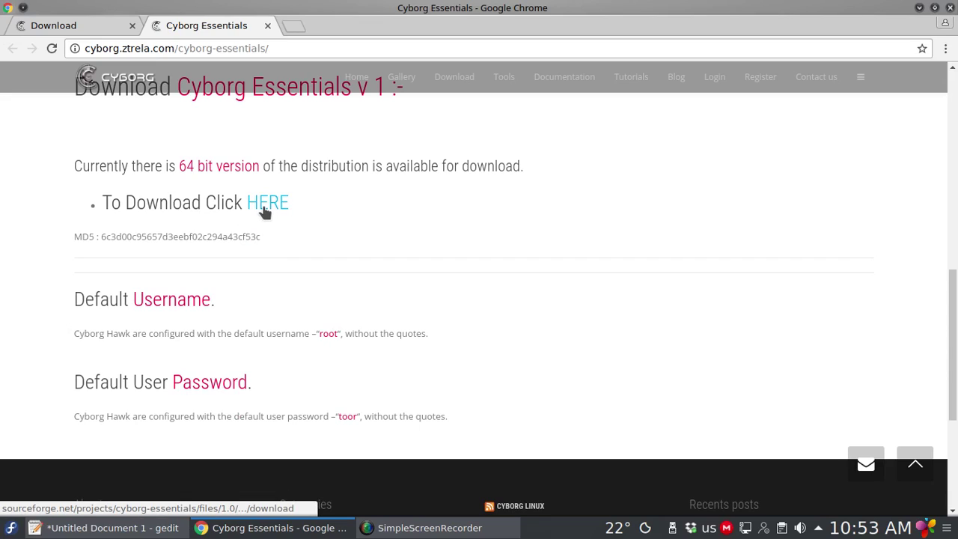
{"action": "scroll", "coordinate": [449, 281], "scroll_direction": "up", "scroll_amount": 5}
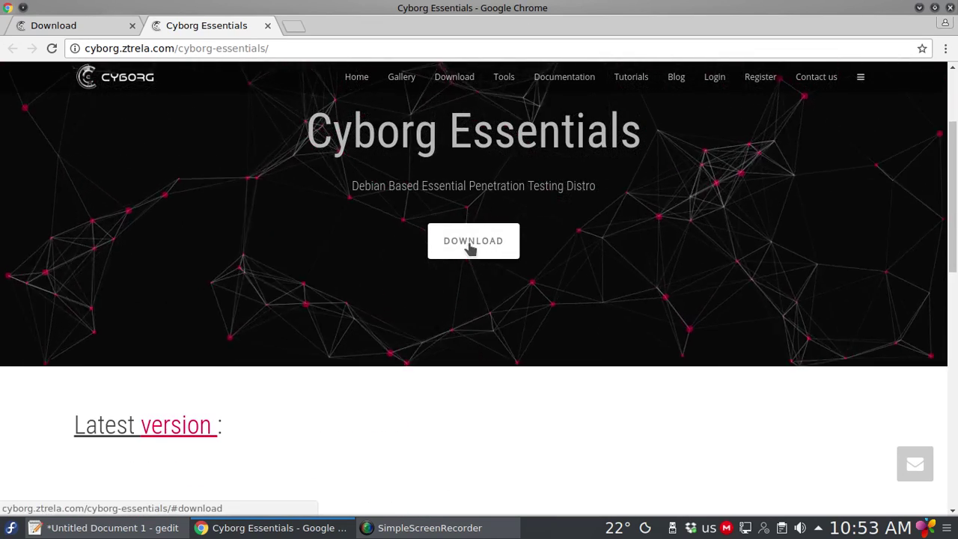
Return to the Download page, open Cyborg Hawk in a new tab and examine its download and default login information
{"action": "left_click", "coordinate": [69, 30]}
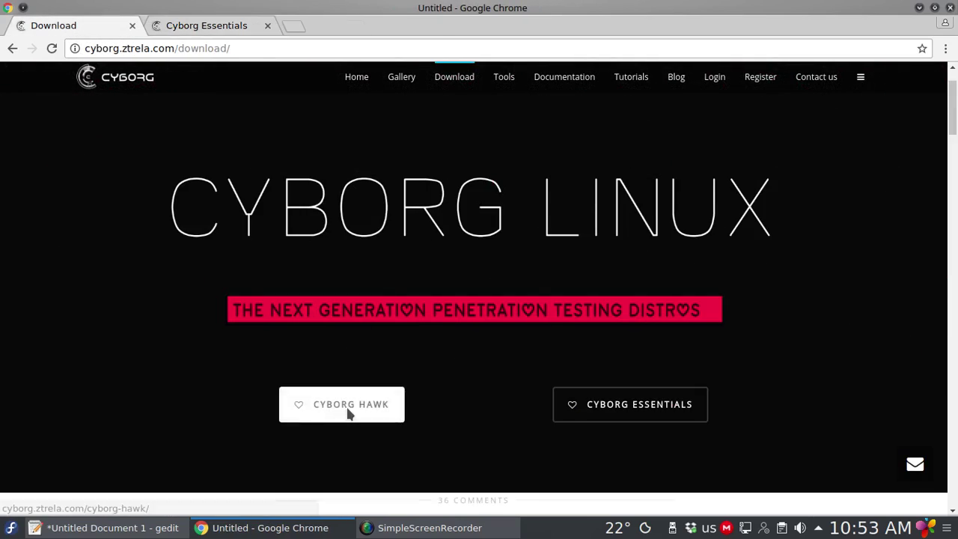
{"action": "left_click", "coordinate": [341, 404]}
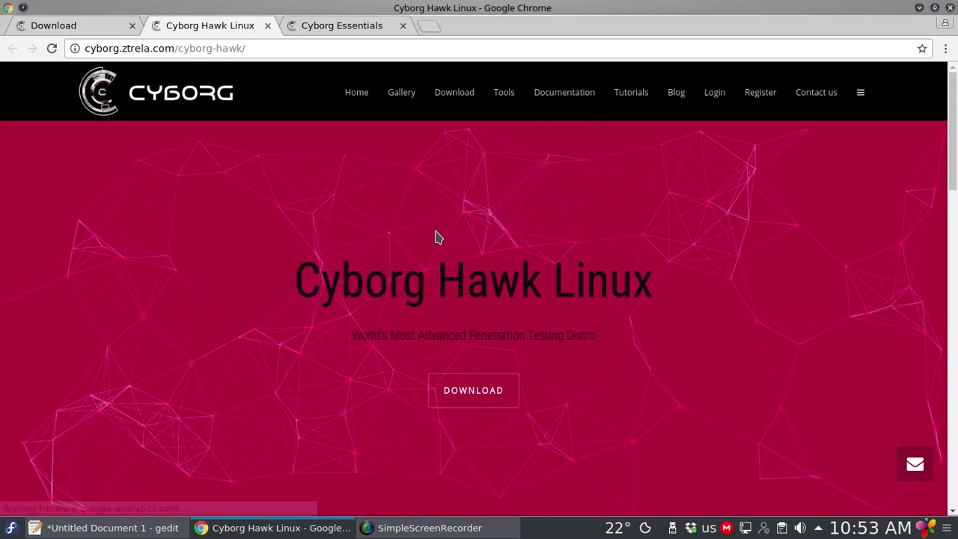
{"action": "scroll", "coordinate": [437, 237], "scroll_direction": "down", "scroll_amount": 6}
{"action": "scroll", "coordinate": [418, 239], "scroll_direction": "down", "scroll_amount": 6}
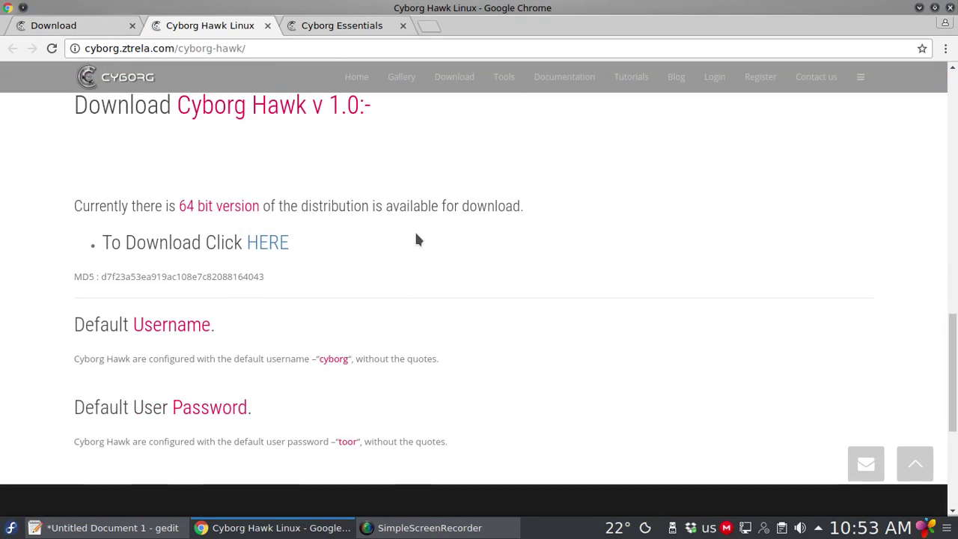
{"action": "scroll", "coordinate": [418, 240], "scroll_direction": "down", "scroll_amount": 1}
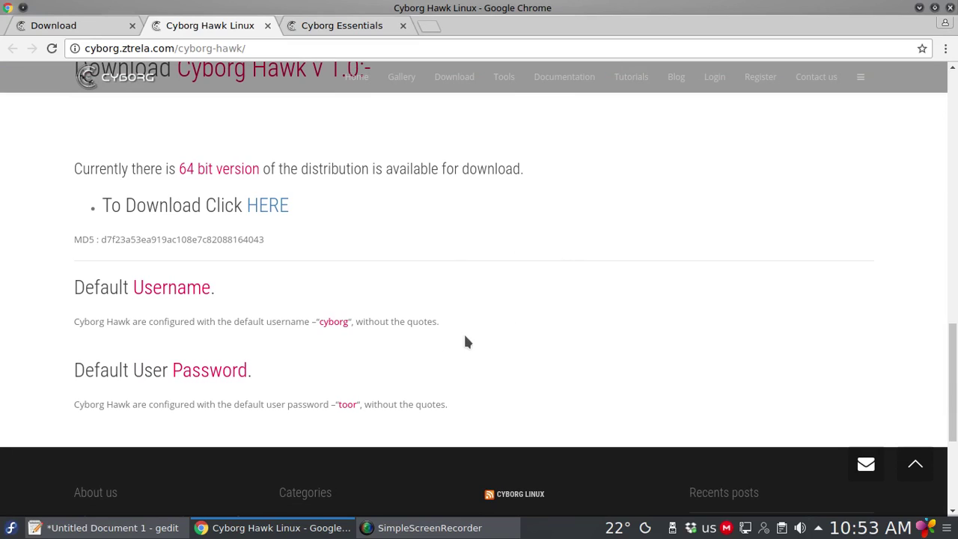
Highlight the default username and default user password given on the Cyborg Hawk page, clearing the selection at the end
{"action": "left_click_drag", "start_coordinate": [75, 287], "coordinate": [283, 288]}
{"action": "left_click_drag", "start_coordinate": [319, 324], "coordinate": [352, 324]}
{"action": "left_click", "coordinate": [381, 325]}
{"action": "scroll", "coordinate": [481, 289], "scroll_direction": "up", "scroll_amount": 1}
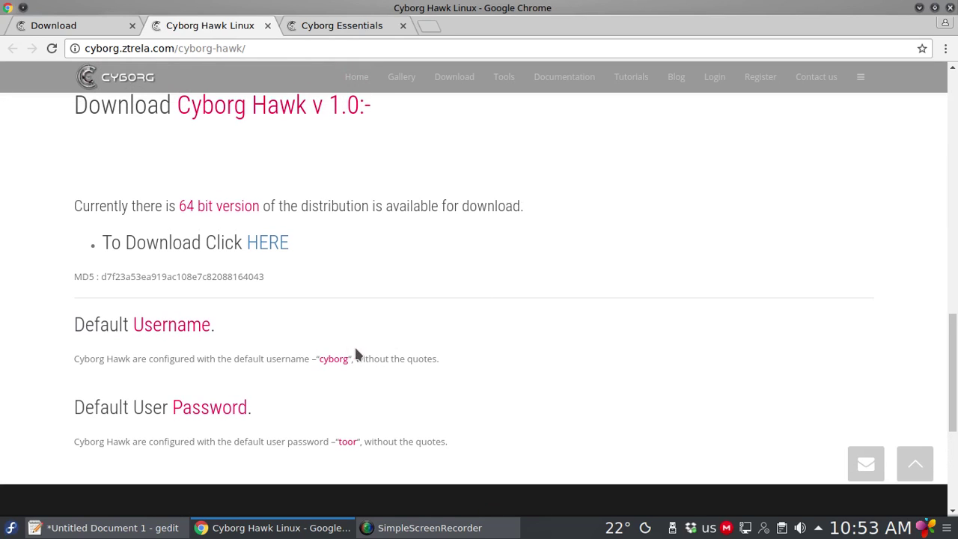
{"action": "left_click_drag", "start_coordinate": [321, 358], "coordinate": [348, 357]}
{"action": "left_click", "coordinate": [516, 358]}
{"action": "left_click_drag", "start_coordinate": [177, 407], "coordinate": [263, 417]}
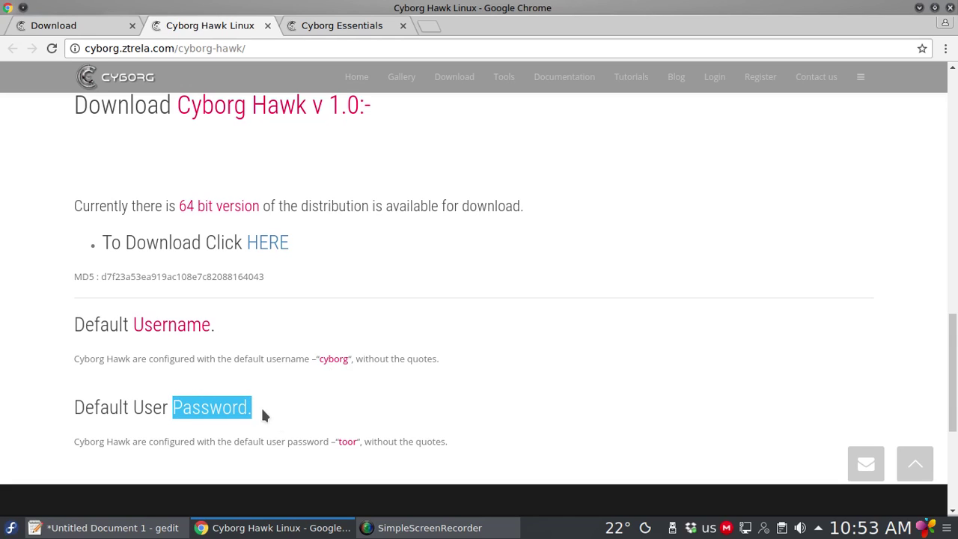
{"action": "left_click_drag", "start_coordinate": [339, 441], "coordinate": [360, 443]}
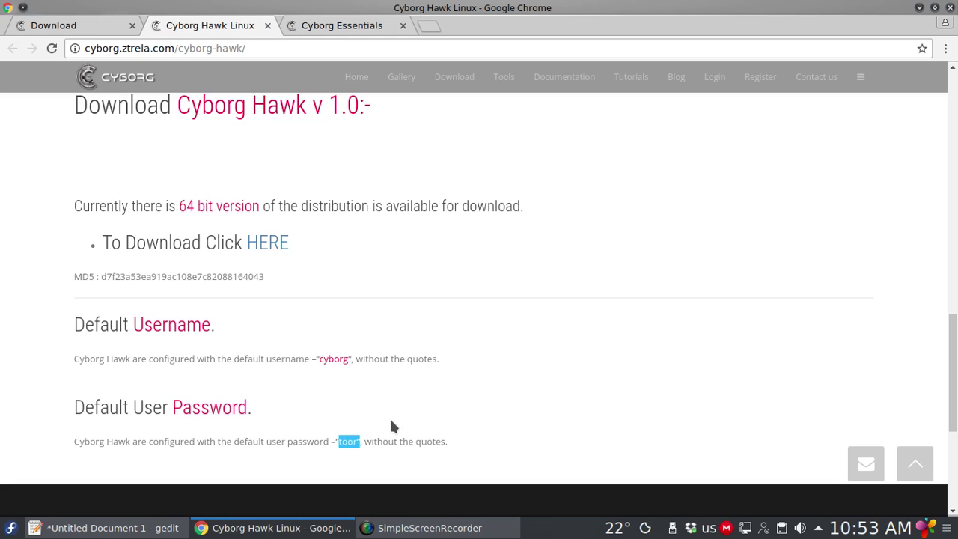
{"action": "left_click", "coordinate": [394, 441]}
Minimize the browser, launch Virtual Machine Manager from the desktop and authenticate with the account password
{"action": "left_click", "coordinate": [920, 7]}
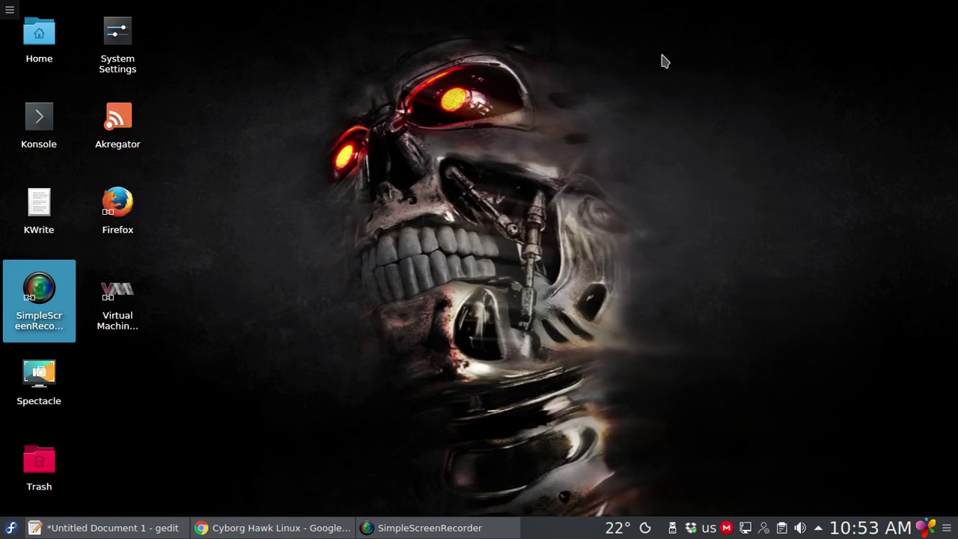
{"action": "left_click", "coordinate": [139, 299]}
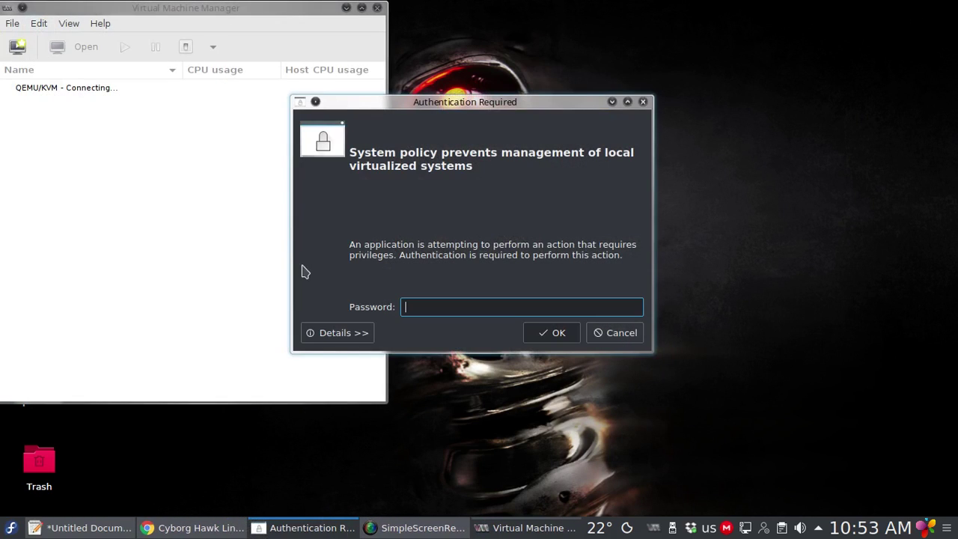
{"action": "type", "text": "*********"}
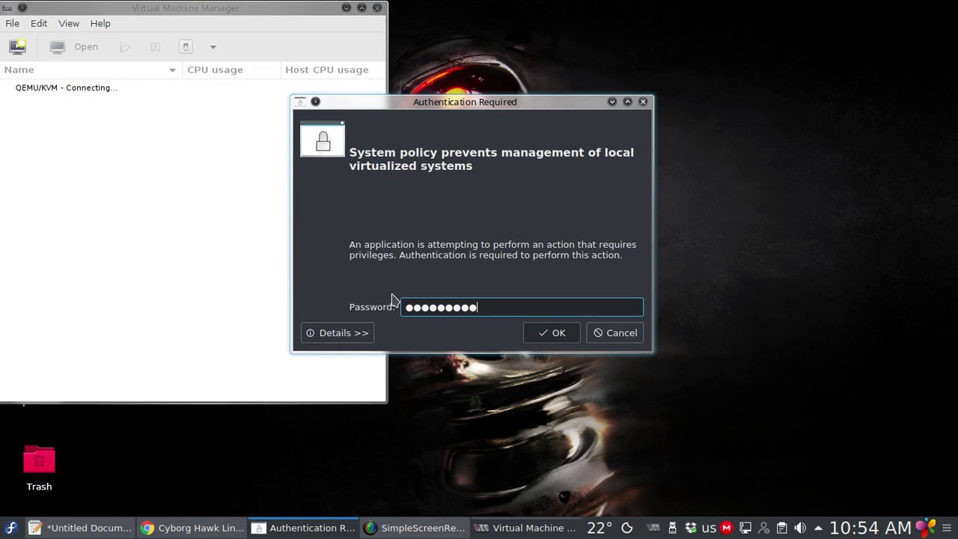
{"action": "key", "text": "Return"}
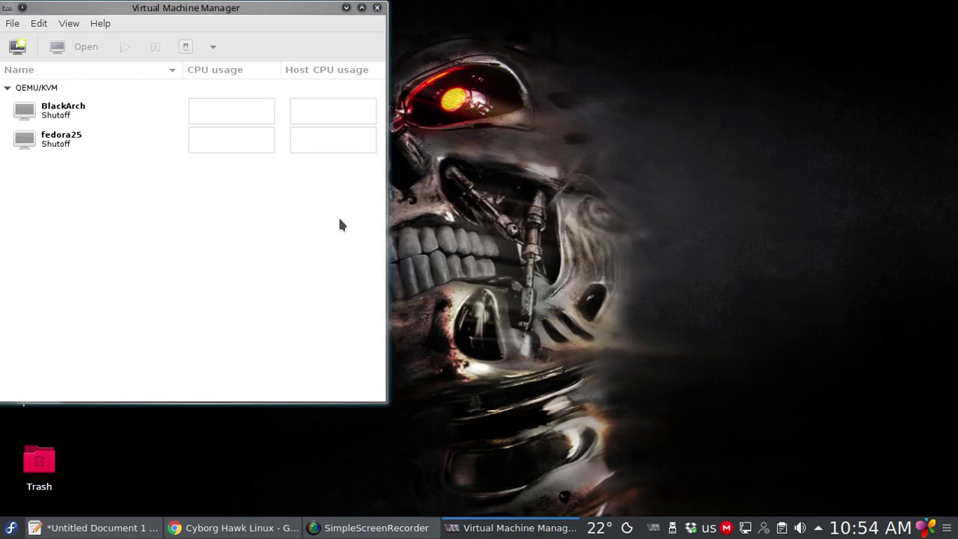
Start a new virtual machine from local install media, checking the Cyborg Hawk entry in the gedit notes before proceeding
{"action": "left_click_drag", "start_coordinate": [197, 15], "coordinate": [228, 40]}
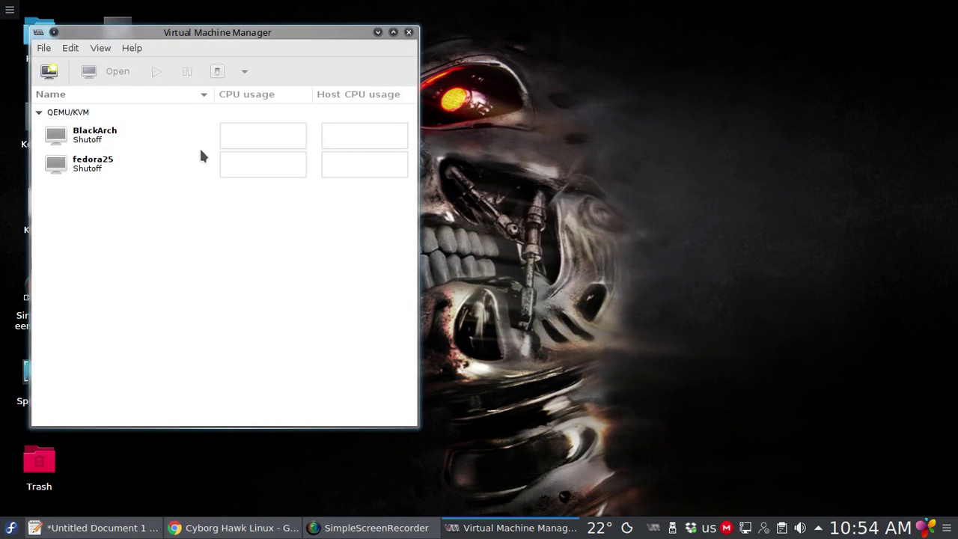
{"action": "left_click", "coordinate": [48, 71]}
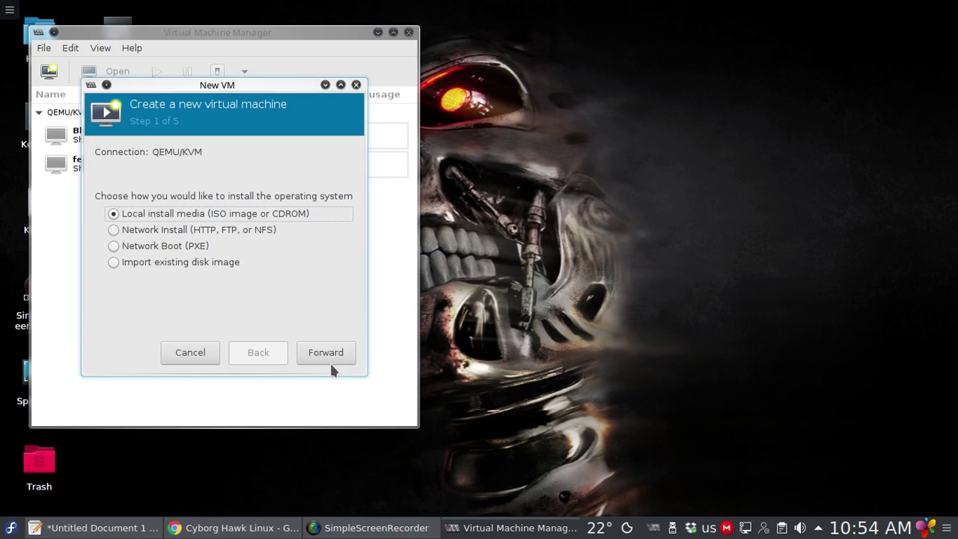
{"action": "left_click", "coordinate": [97, 528]}
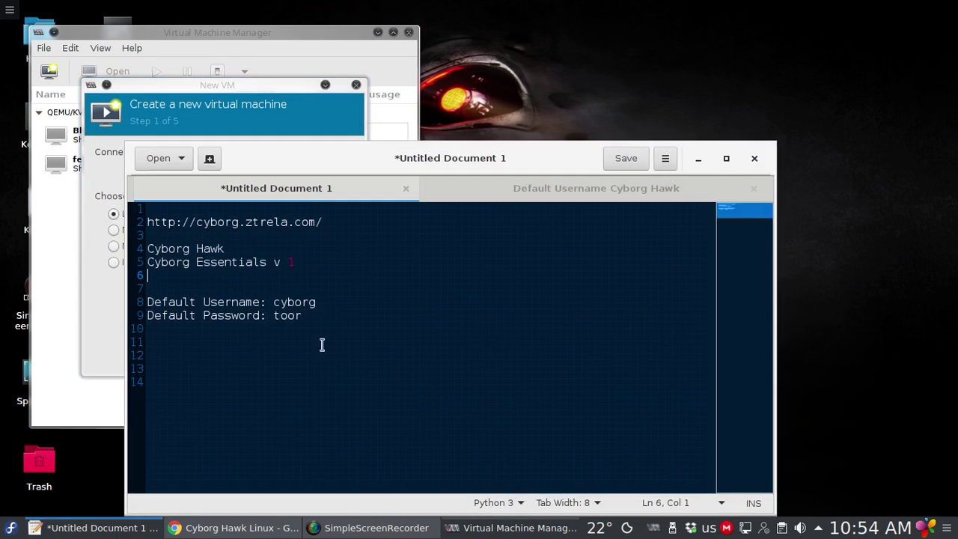
{"action": "left_click_drag", "start_coordinate": [224, 249], "coordinate": [147, 249]}
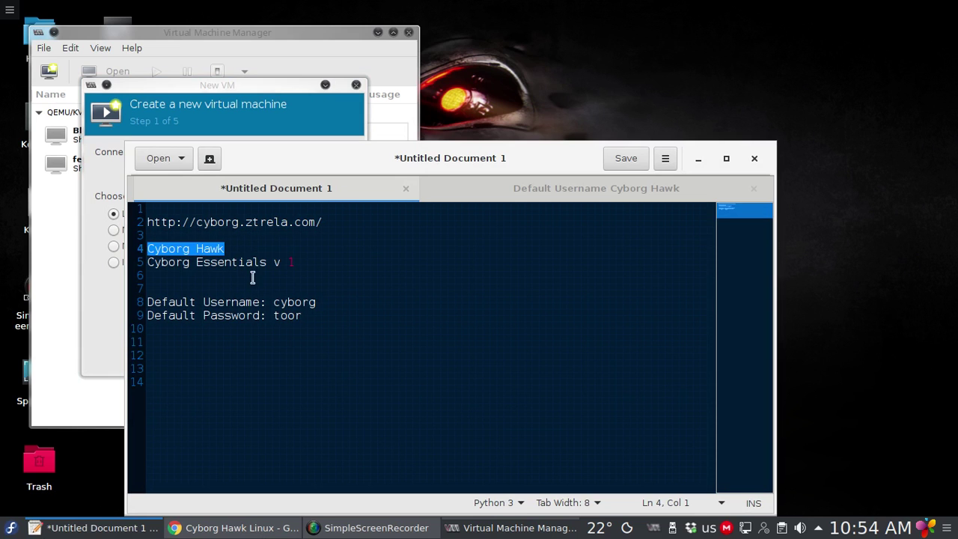
{"action": "left_click", "coordinate": [701, 160]}
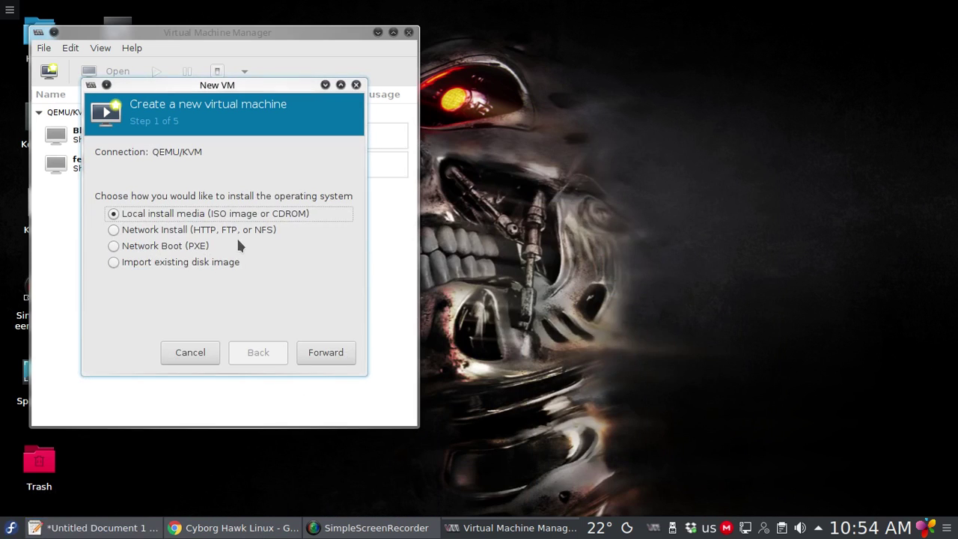
{"action": "left_click", "coordinate": [321, 359]}
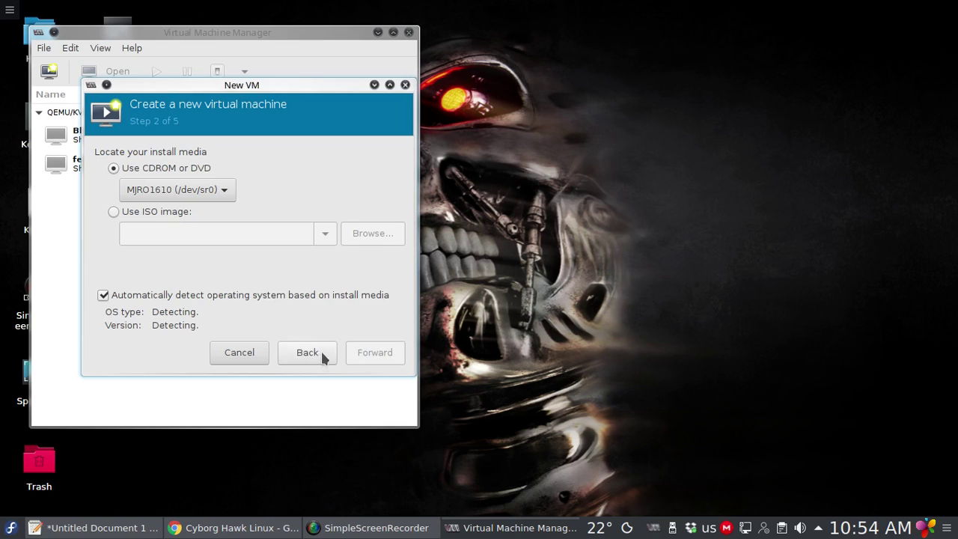
Choose cyborg-hawk-linux-v-1.1.iso from the local Downloads folder as the ISO install image
{"action": "left_click", "coordinate": [157, 211]}
{"action": "left_click", "coordinate": [377, 236]}
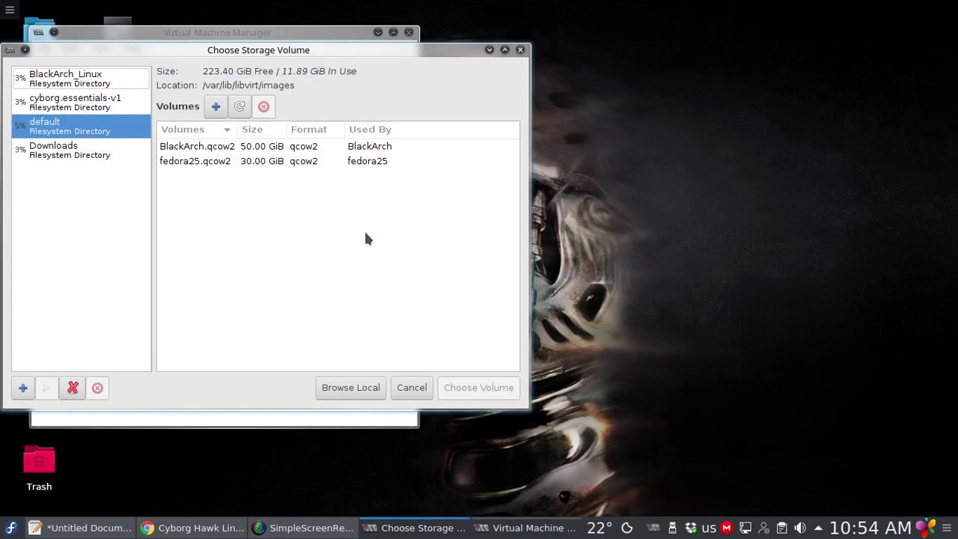
{"action": "left_click_drag", "start_coordinate": [185, 48], "coordinate": [213, 59]}
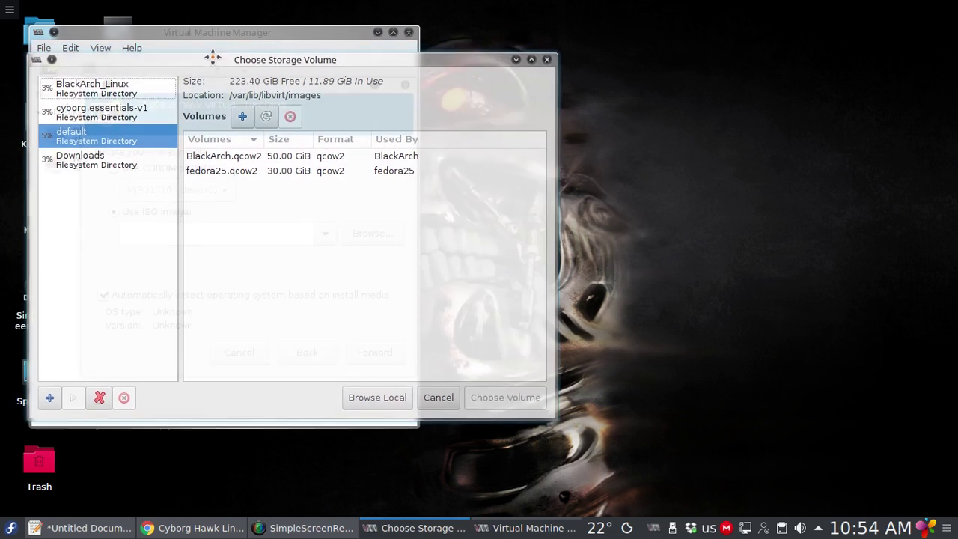
{"action": "left_click", "coordinate": [371, 400]}
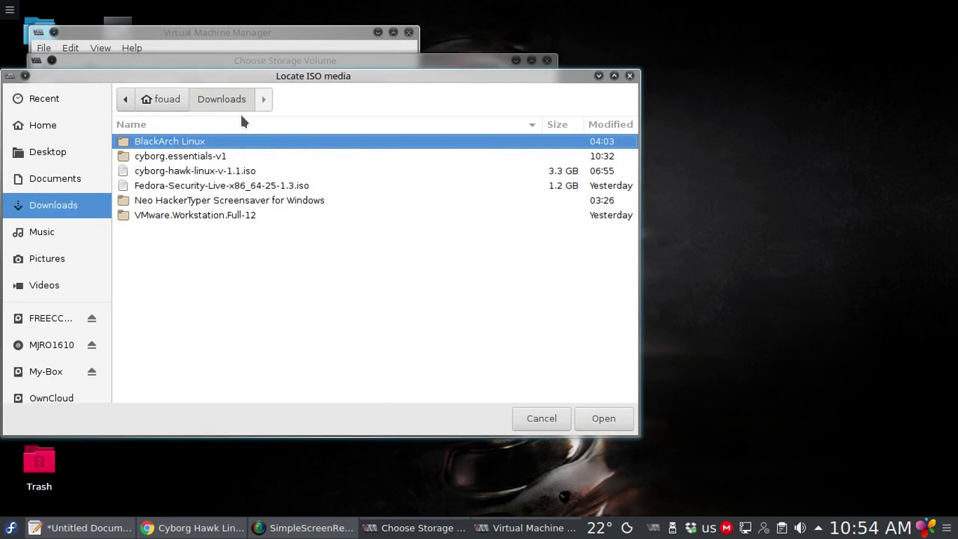
{"action": "left_click", "coordinate": [203, 174]}
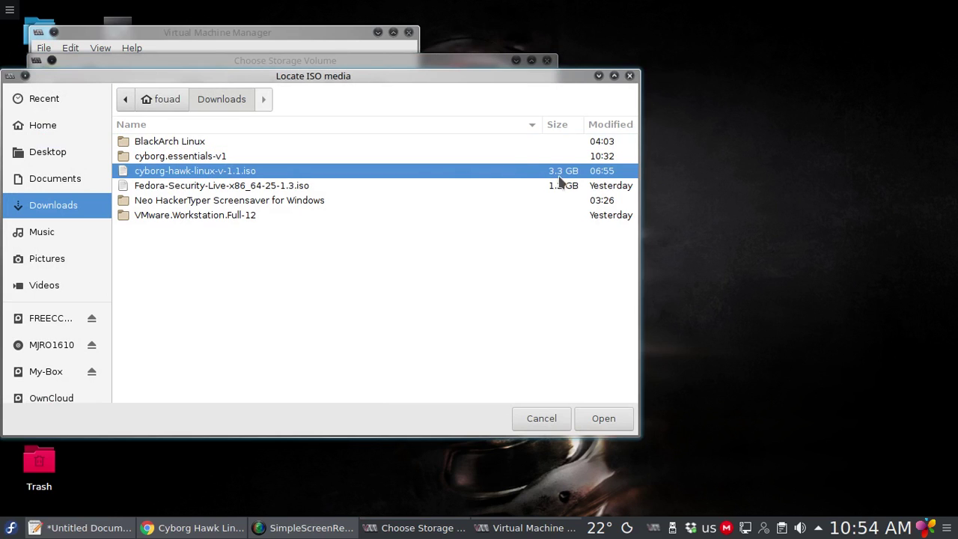
{"action": "left_click", "coordinate": [596, 420]}
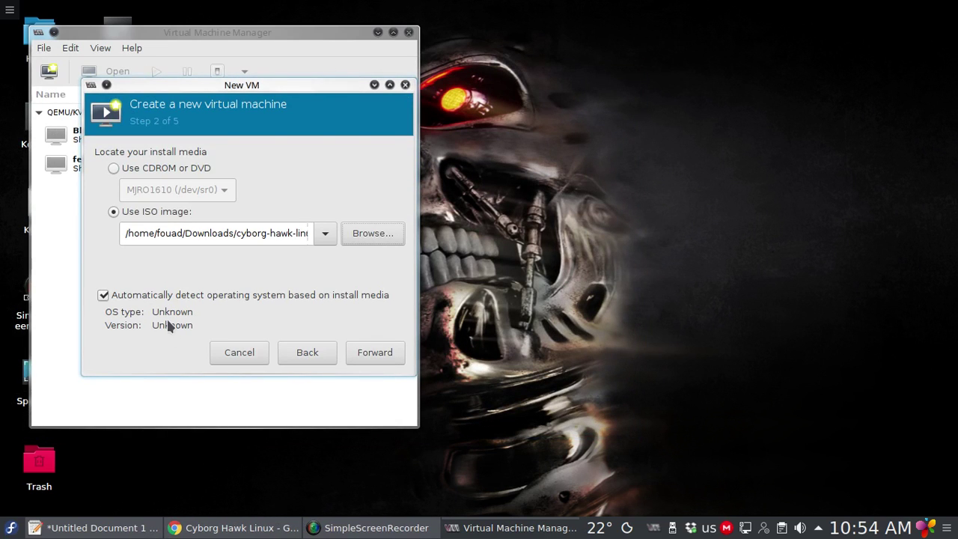
Turn off automatic operating system detection, set the OS to Linux, Ubuntu 16.04, and continue to the memory and CPU settings
{"action": "left_click", "coordinate": [104, 296]}
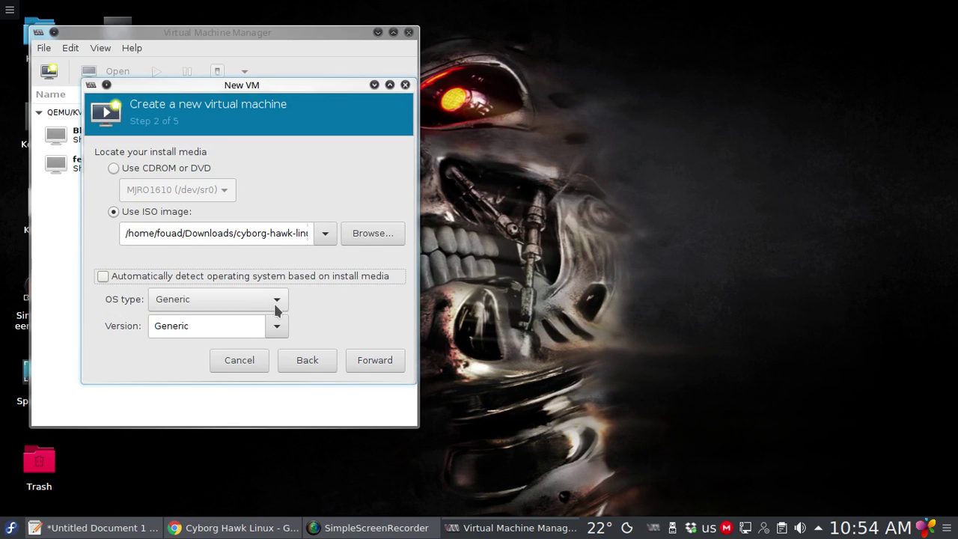
{"action": "left_click", "coordinate": [273, 301]}
{"action": "left_click", "coordinate": [238, 320]}
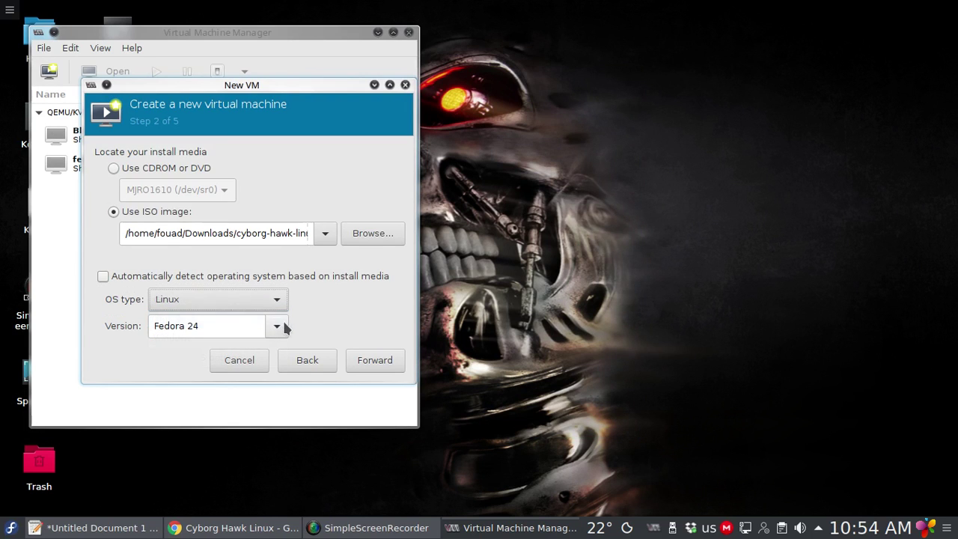
{"action": "left_click", "coordinate": [277, 326]}
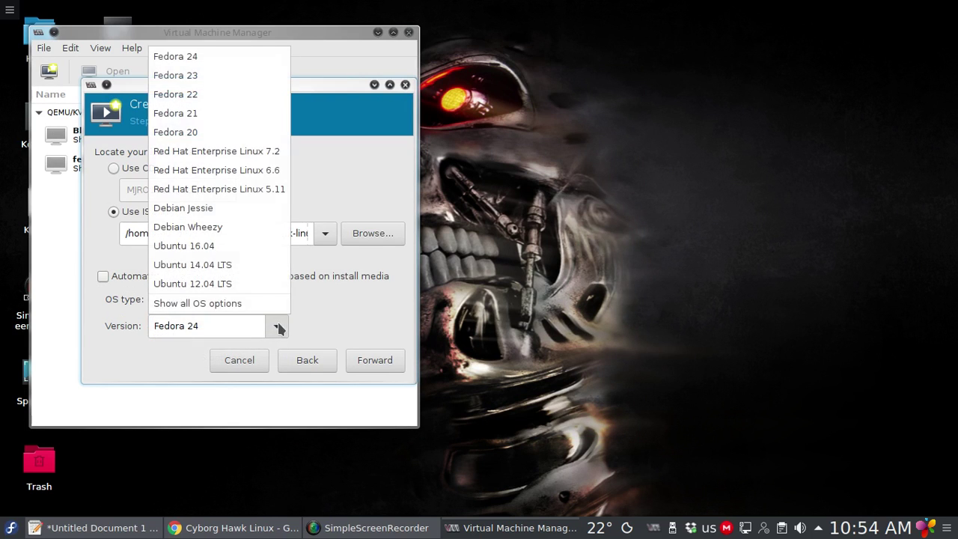
{"action": "left_click", "coordinate": [244, 250]}
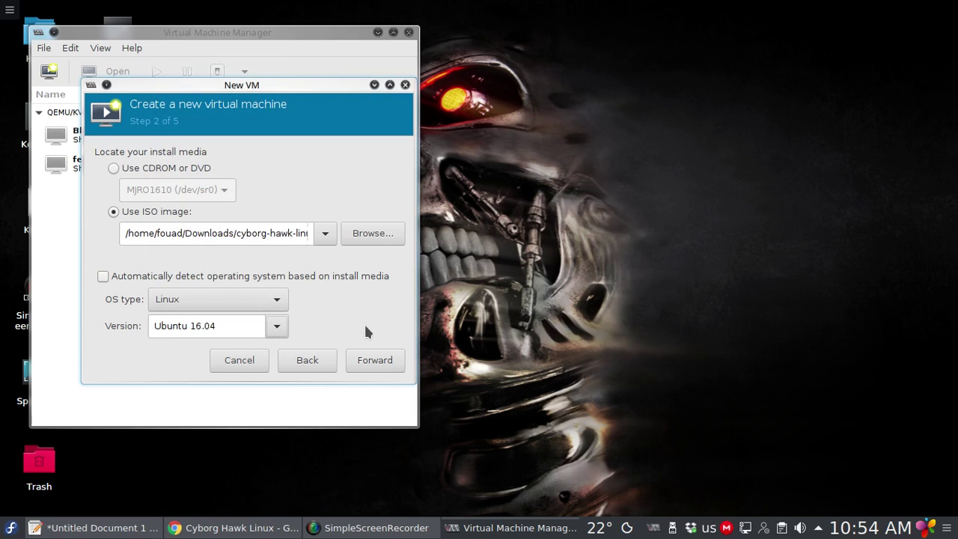
{"action": "left_click", "coordinate": [380, 364]}
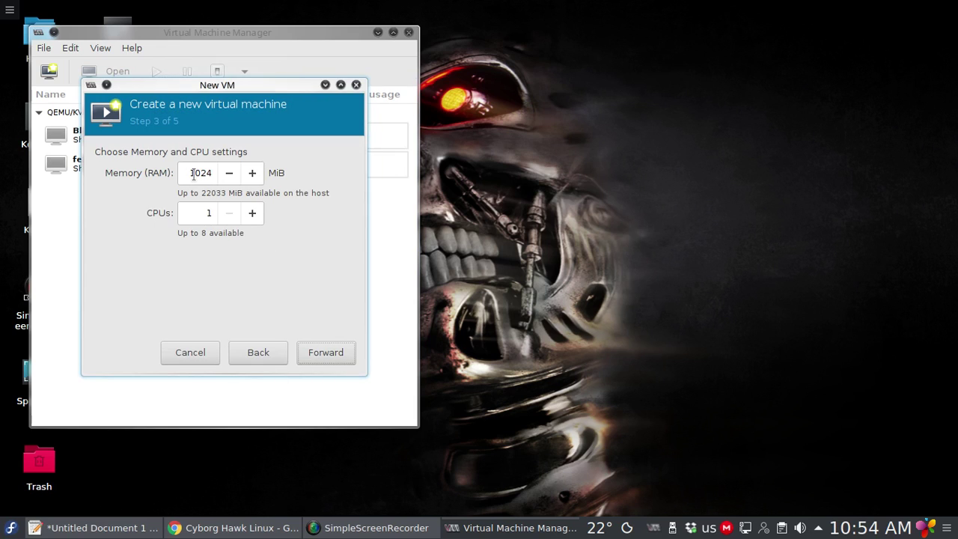
Set the memory to 5024 MiB and the CPUs to 3, continuing to the storage settings
{"action": "left_click_drag", "start_coordinate": [194, 175], "coordinate": [190, 175]}
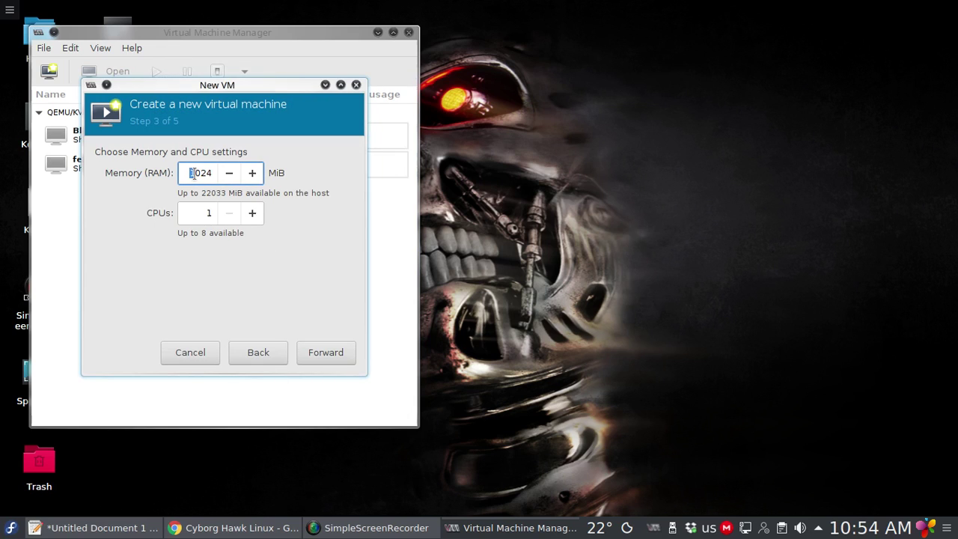
{"action": "type", "text": "5"}
{"action": "left_click", "coordinate": [253, 215]}
{"action": "left_click", "coordinate": [252, 215]}
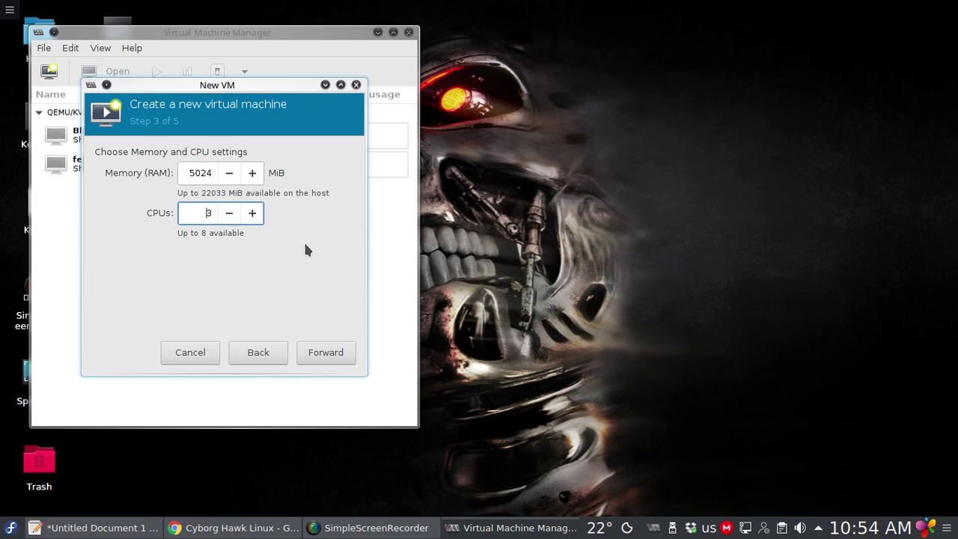
{"action": "left_click", "coordinate": [324, 352]}
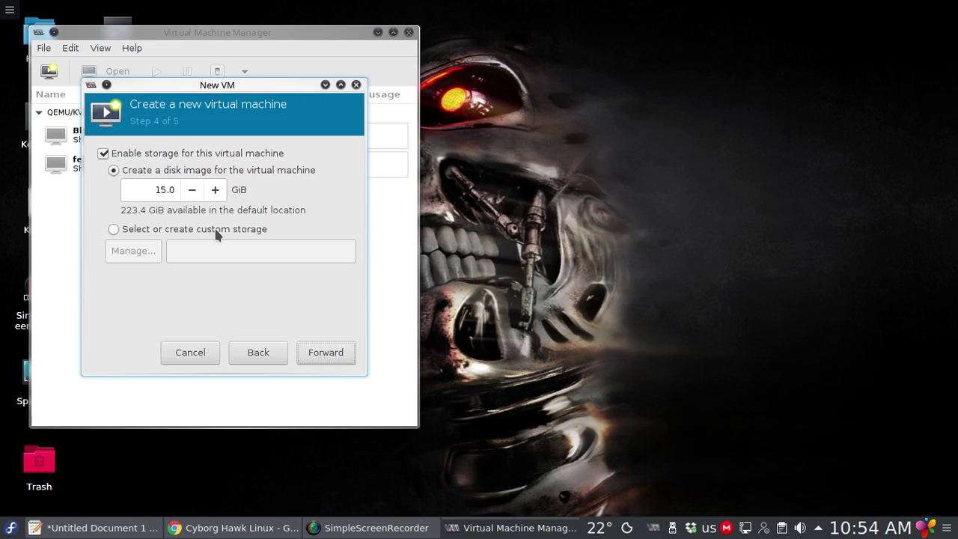
Set the virtual machine's disk image size to 30 GiB and continue to the final summary
{"action": "left_click_drag", "start_coordinate": [164, 189], "coordinate": [146, 190]}
{"action": "type", "text": "30"}
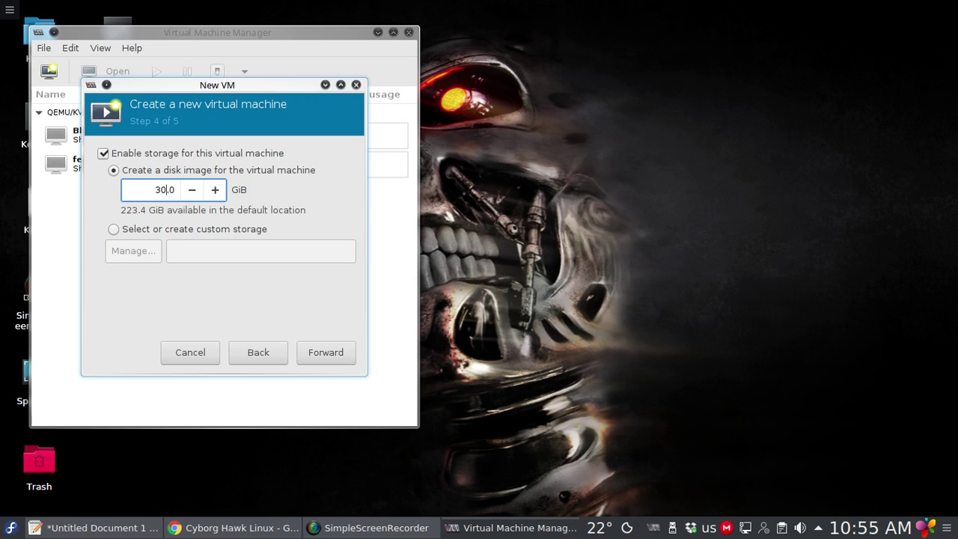
{"action": "left_click", "coordinate": [323, 352]}
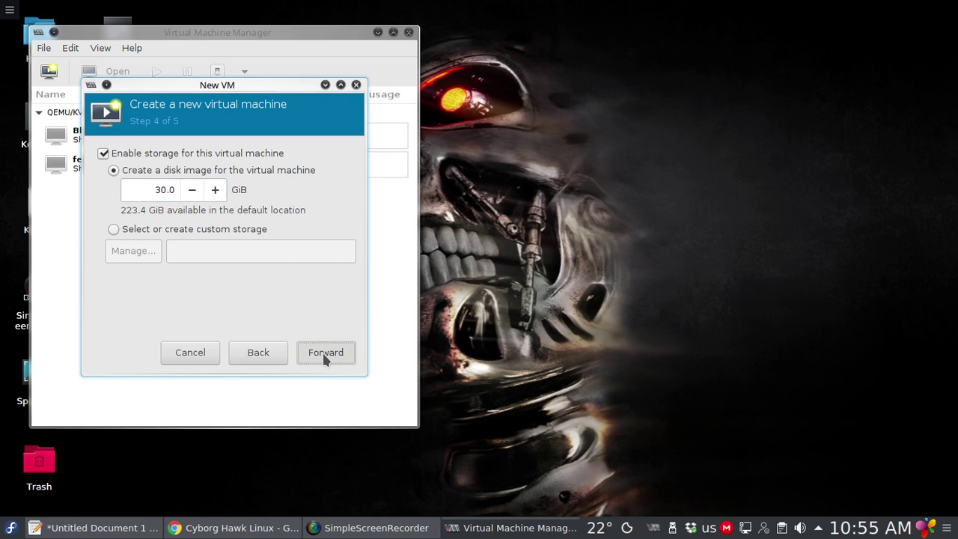
Name the virtual machine Cyborg.Hawk and finish the wizard to begin the installation
{"action": "left_click_drag", "start_coordinate": [221, 180], "coordinate": [140, 175]}
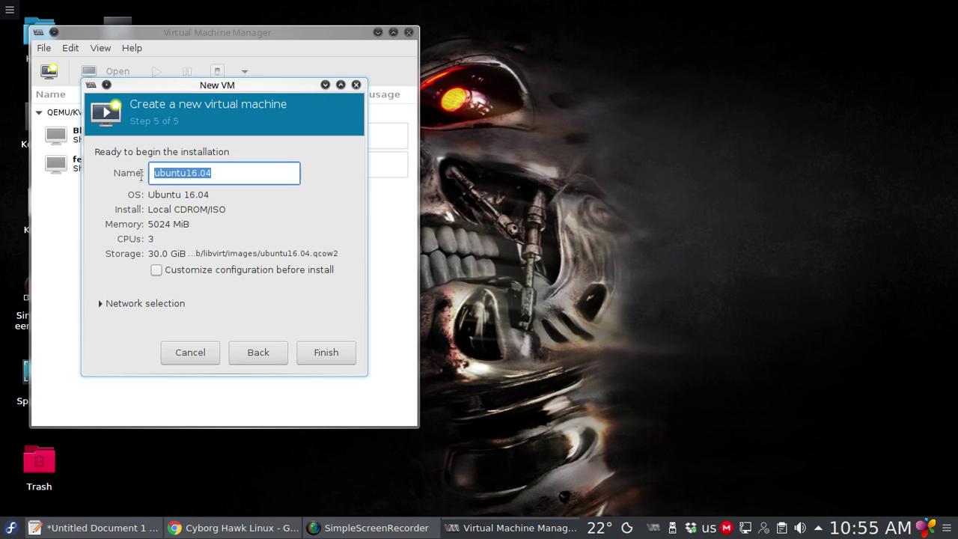
{"action": "type", "text": "Cyborg Hawk"}
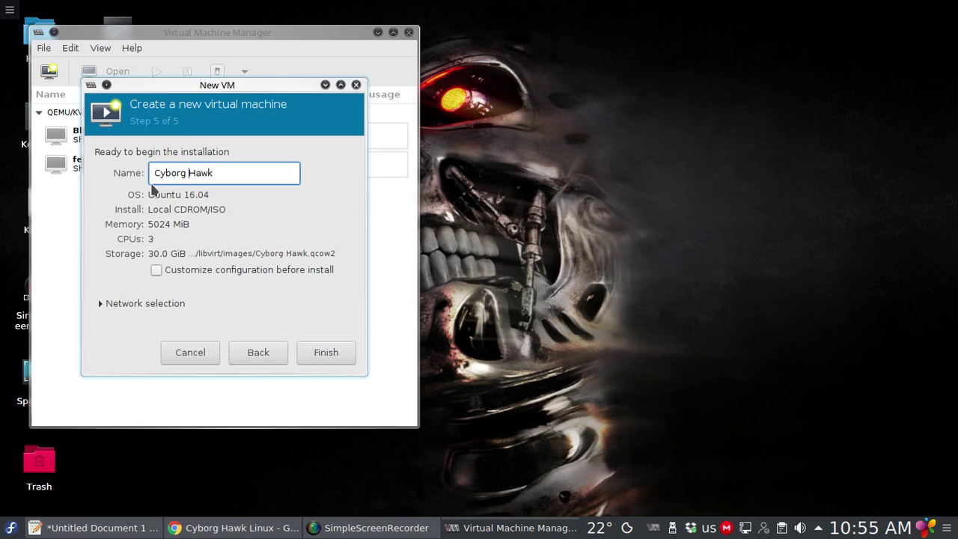
{"action": "key", "text": "BackSpace"}
{"action": "type", "text": "."}
{"action": "left_click", "coordinate": [327, 361]}
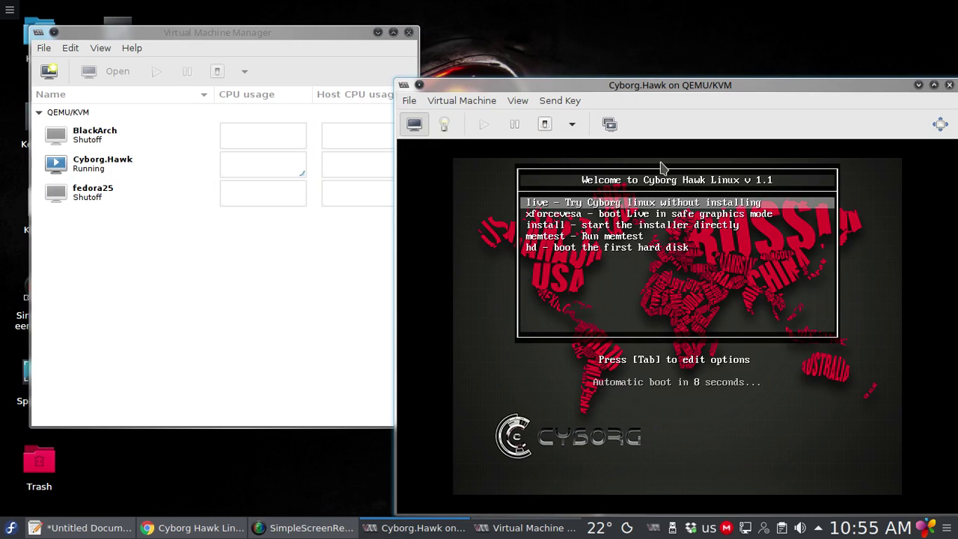
Switch the Cyborg.Hawk console to full screen and boot the "install - start the installer directly" entry
{"action": "left_click_drag", "start_coordinate": [870, 89], "coordinate": [728, 57]}
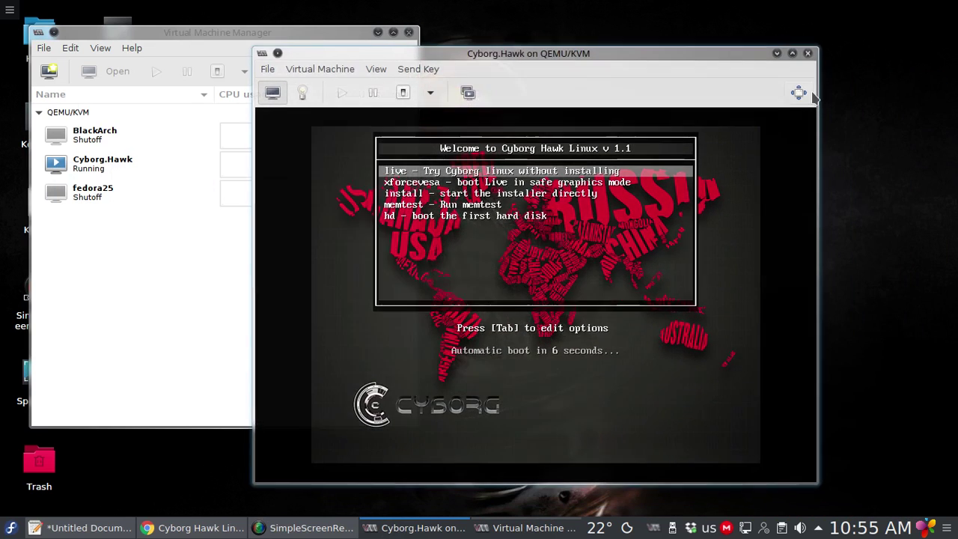
{"action": "left_click", "coordinate": [798, 92]}
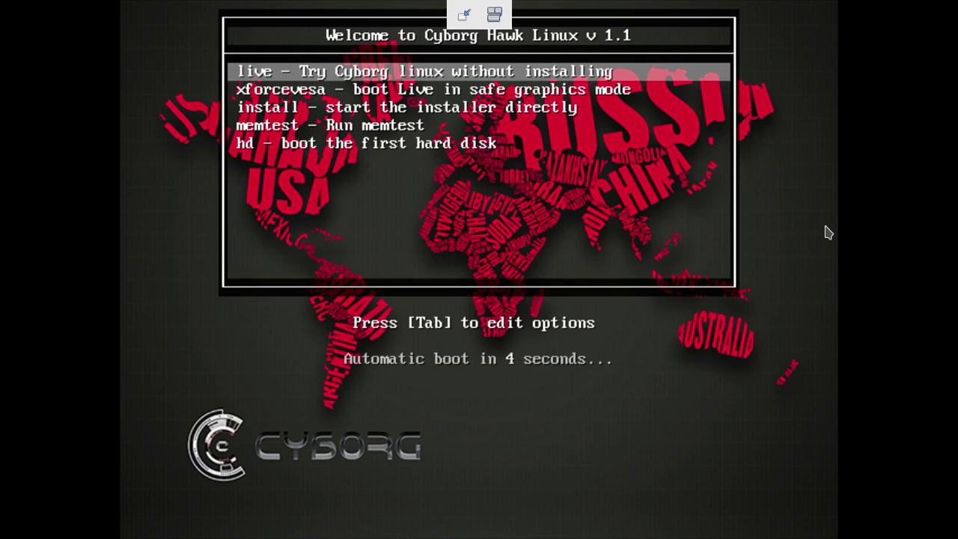
{"action": "key", "text": "Down"}
{"action": "key", "text": "Down"}
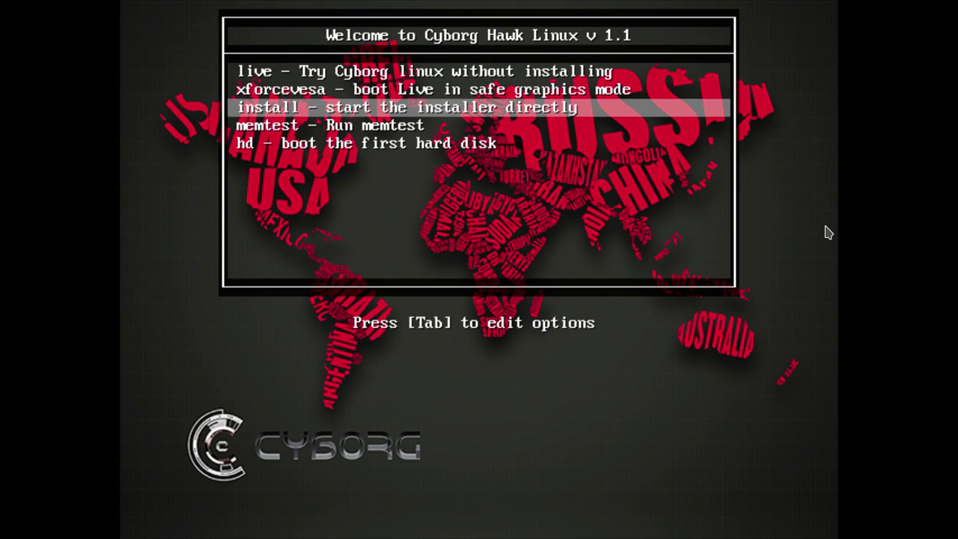
{"action": "key", "text": "Return"}
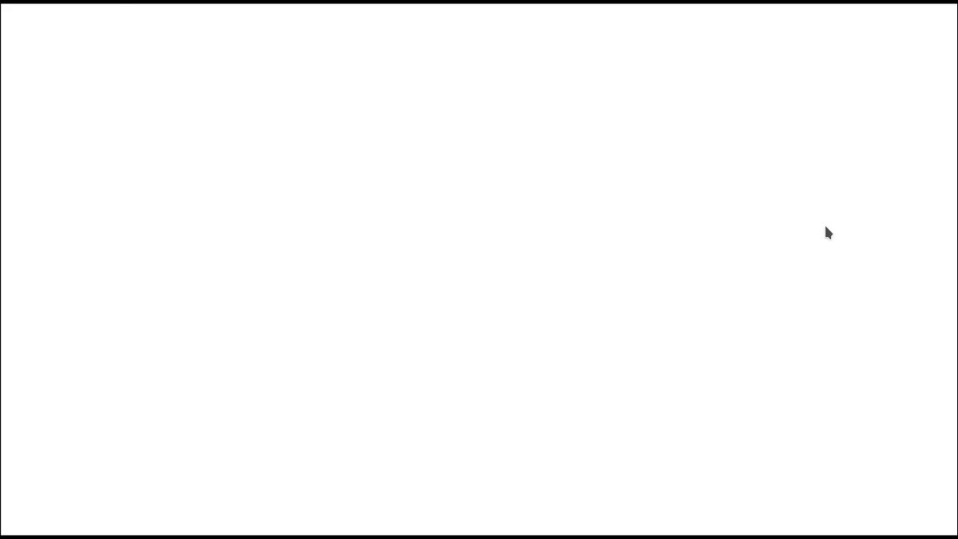